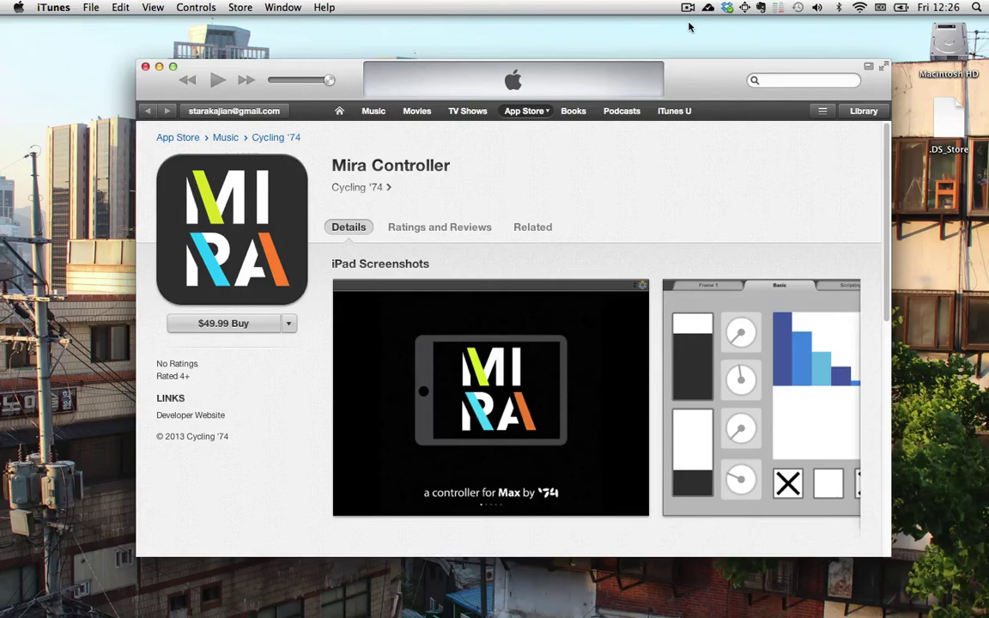
Switch to Firefox, go to cycling74.com and open the Mira page from the site's product listing.
key(ctrl+Left)
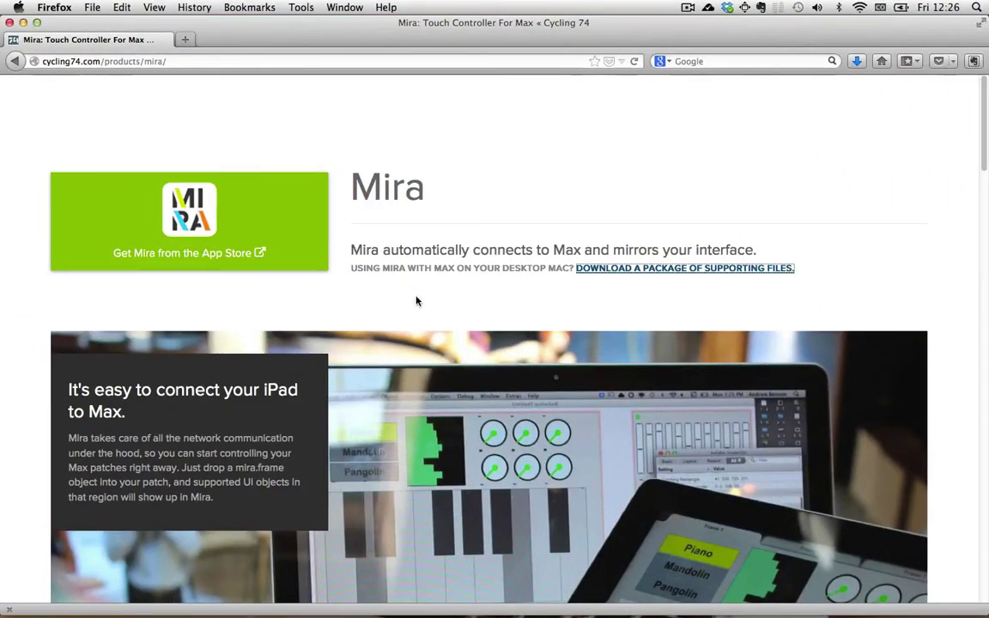
click(343, 61)
text(cyc)
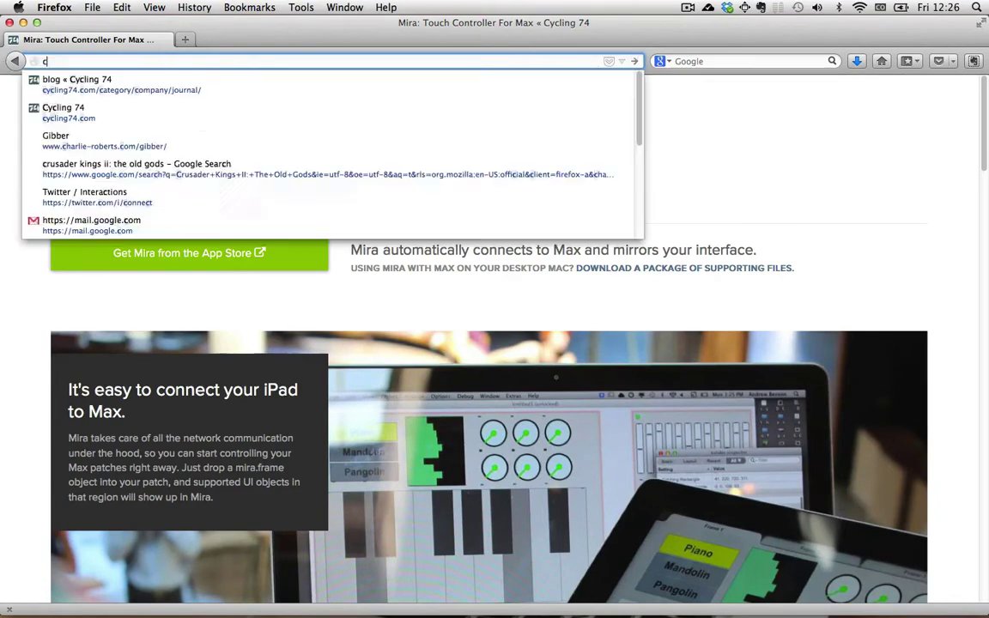
key(Return)
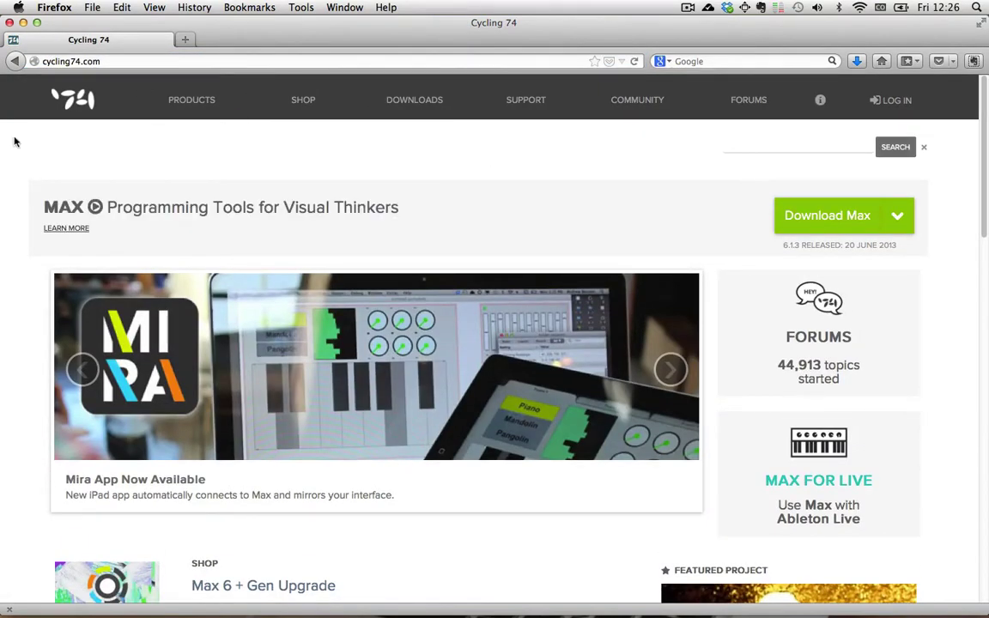
click(159, 91)
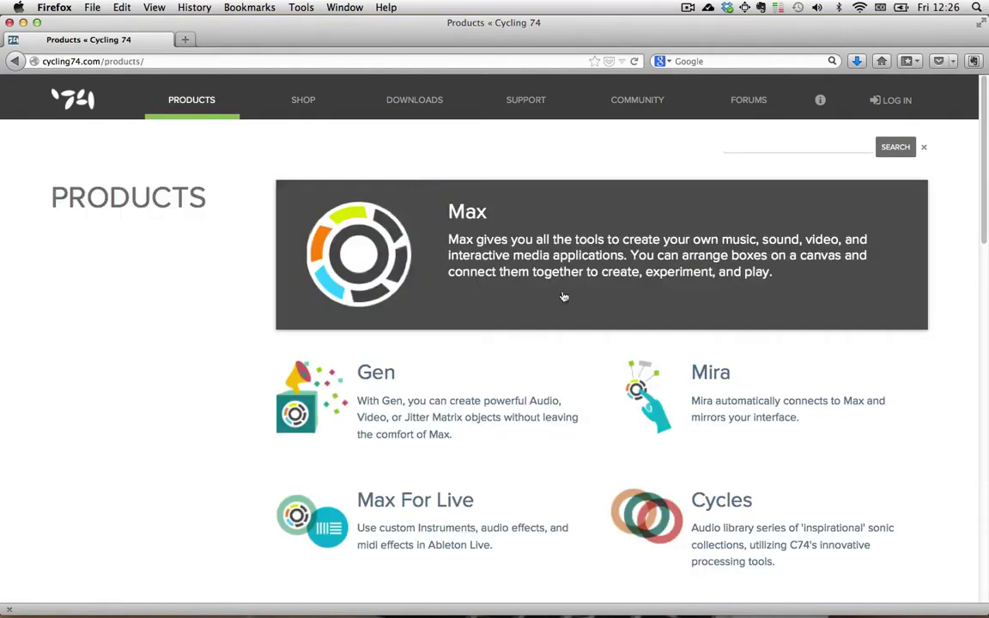
click(763, 420)
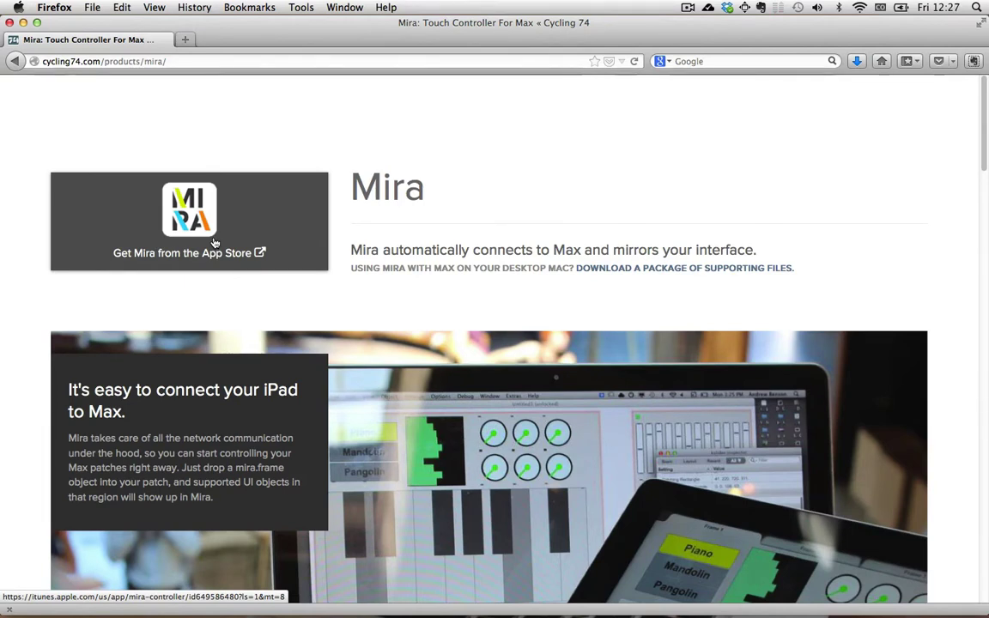
Download the package of supporting files for Mira, unpack Mira.zip and open the disk image it contains.
click(665, 267)
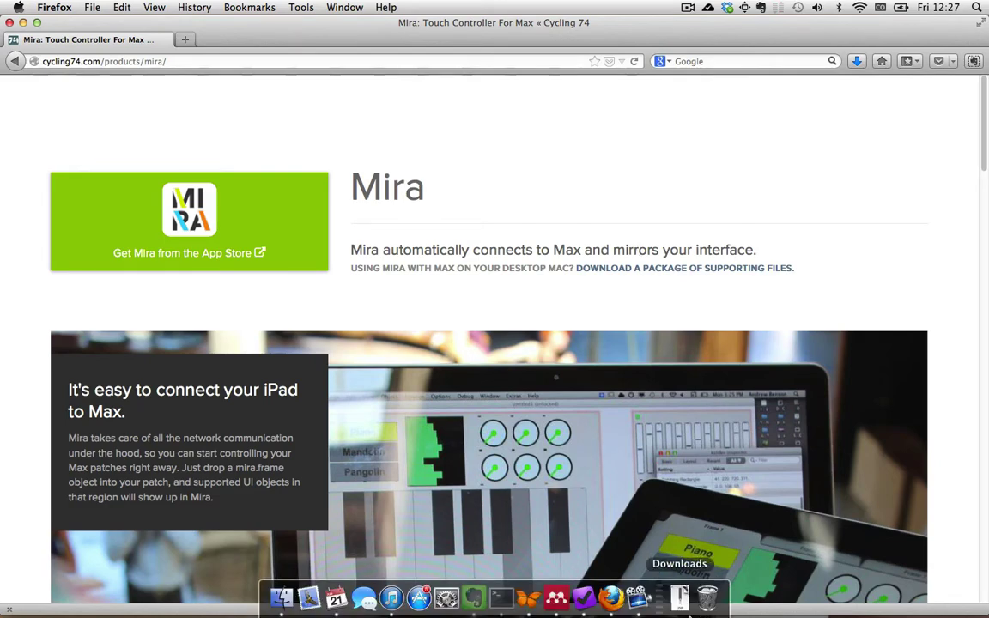
click(679, 598)
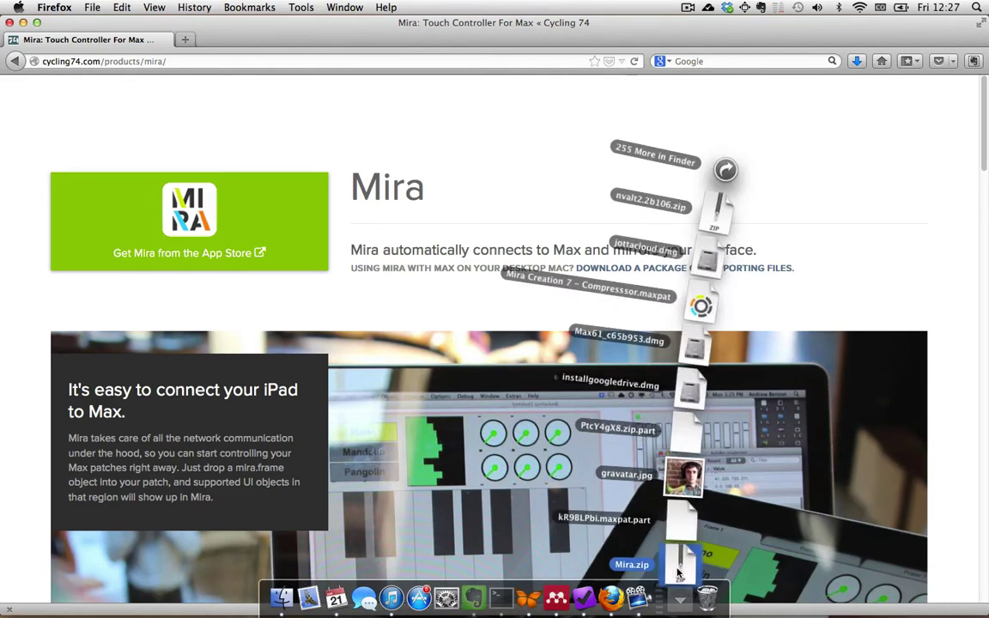
click(678, 568)
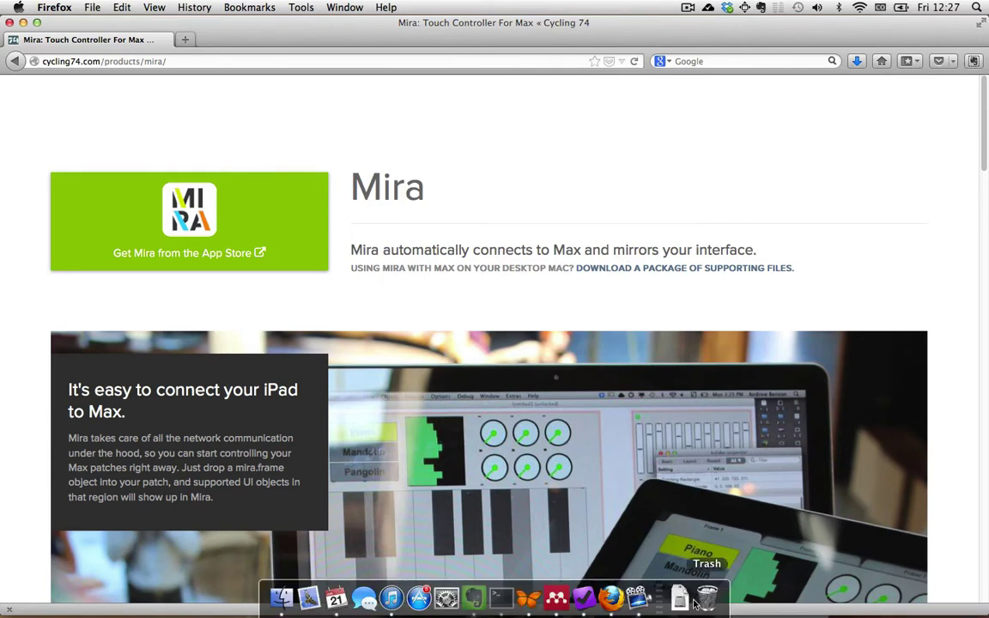
click(679, 599)
click(684, 578)
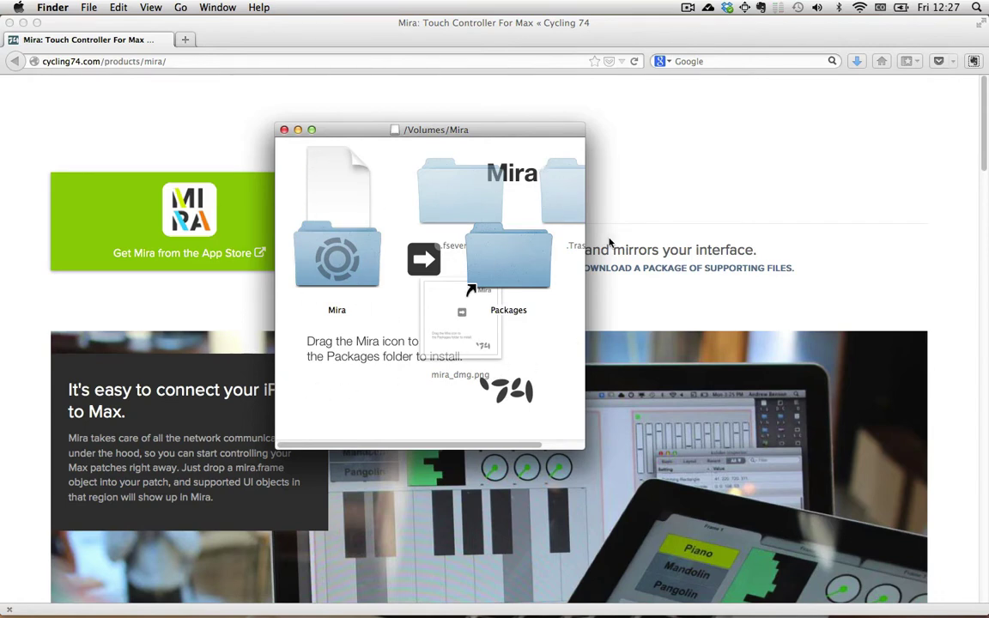
Copy the Mira folder from the disk image into the Max Packages folder, replacing the existing one, and close the packages window.
drag(389, 130, 462, 150)
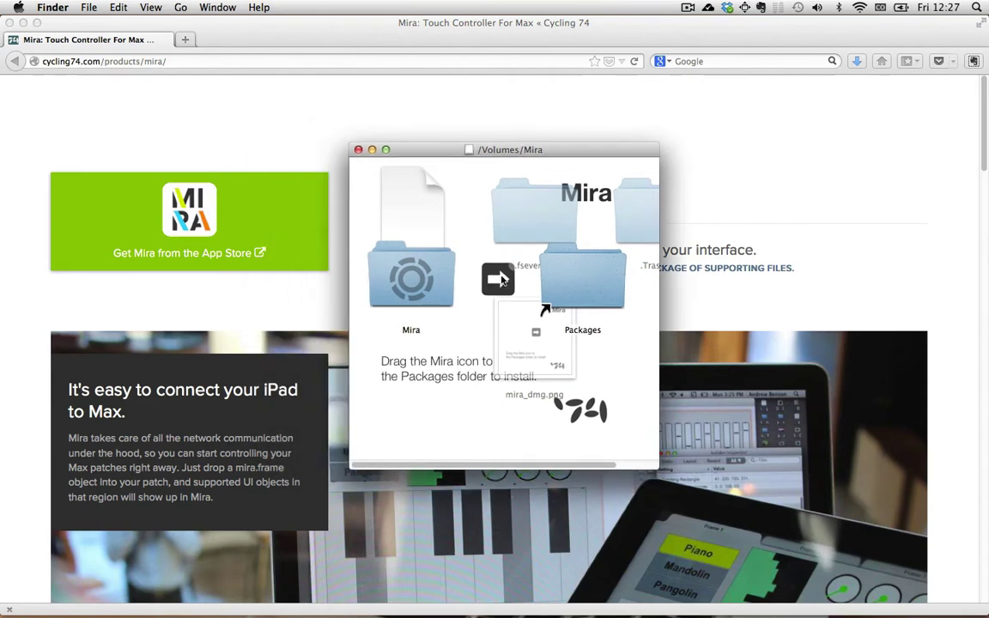
click(402, 289)
drag(402, 289, 589, 280)
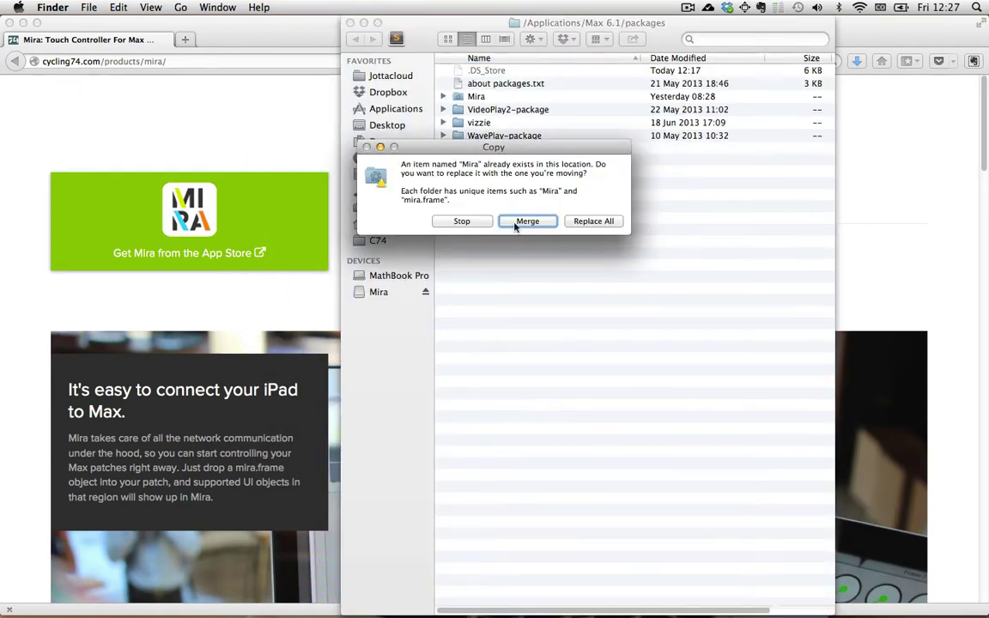
click(579, 221)
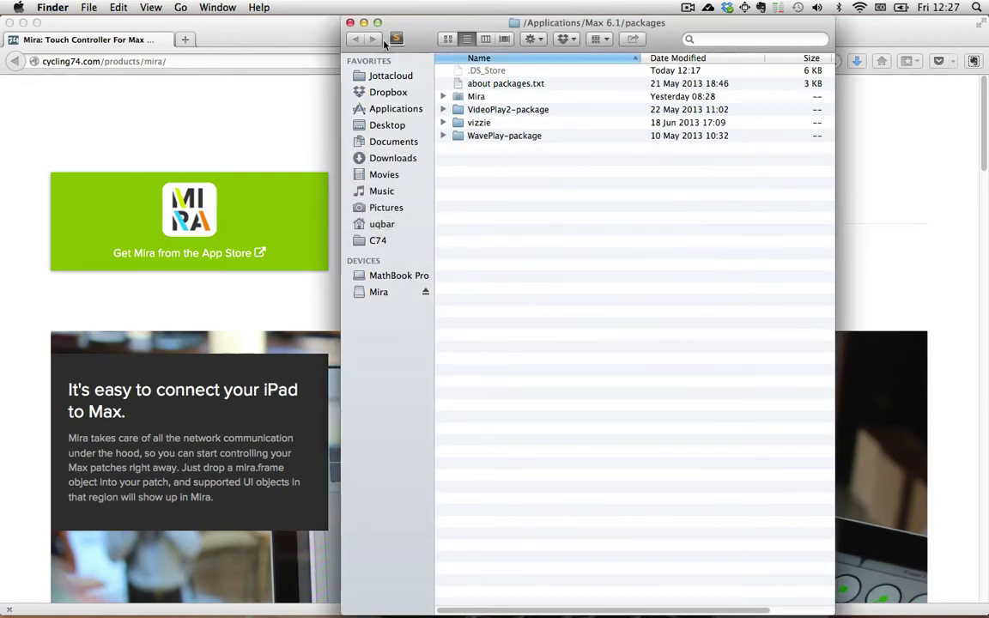
drag(373, 31, 374, 358)
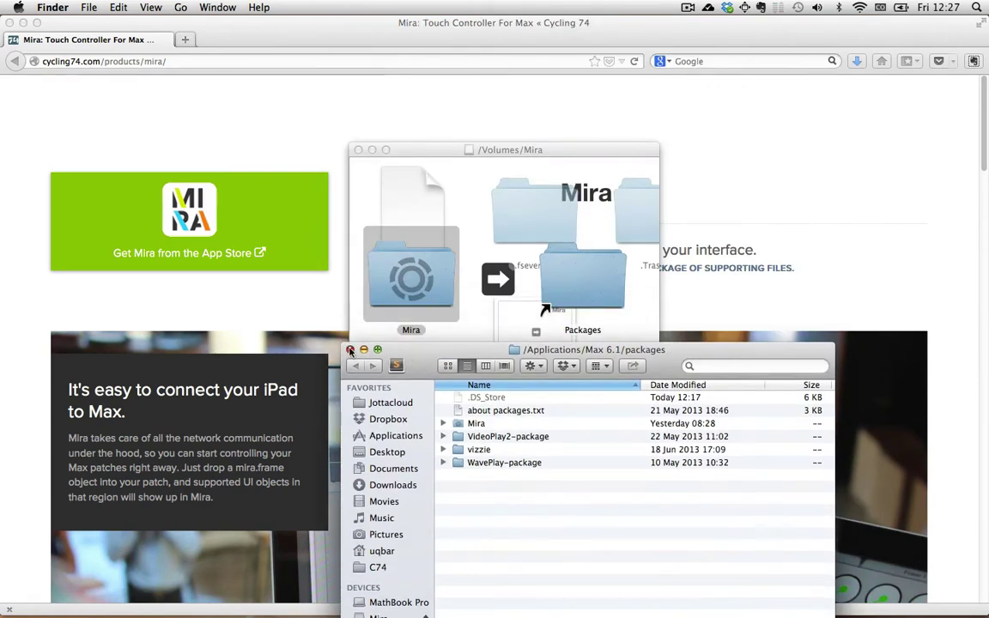
click(350, 349)
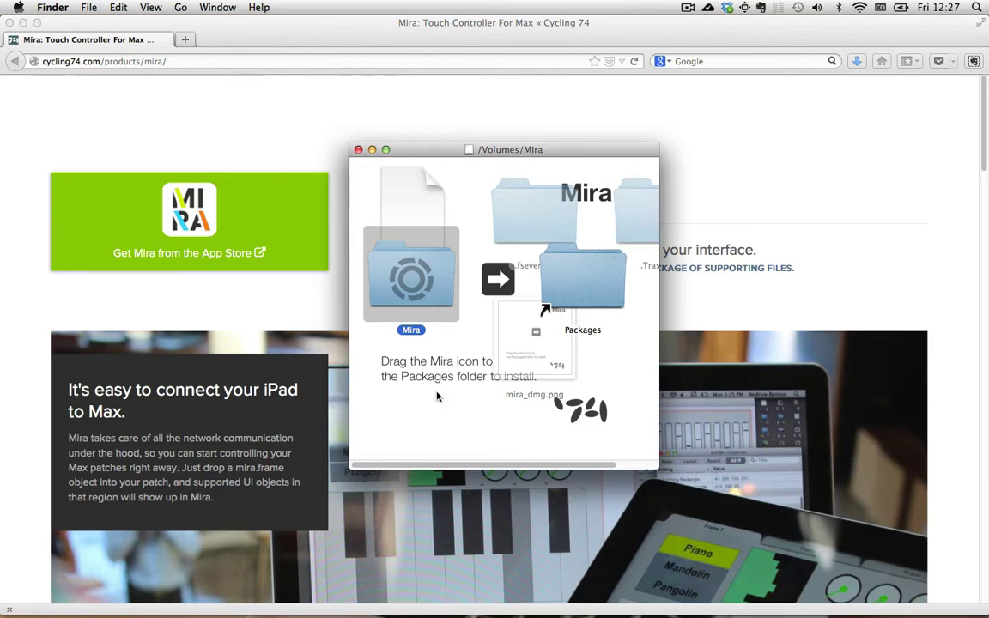
Launch Max 6.1 and create a new empty patcher.
mouse_move(467, 613)
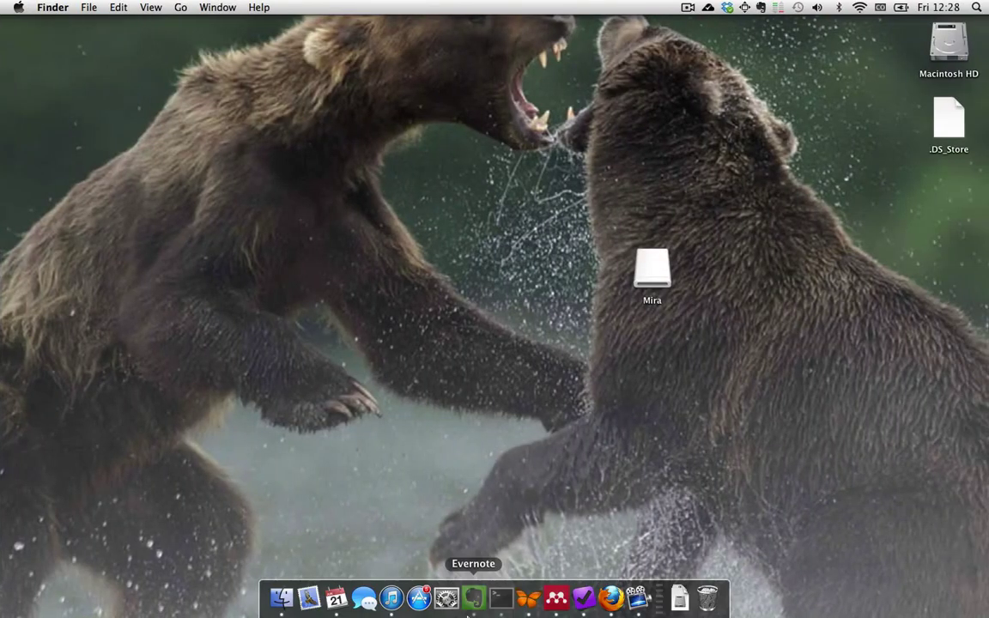
key(super+space)
text(max)
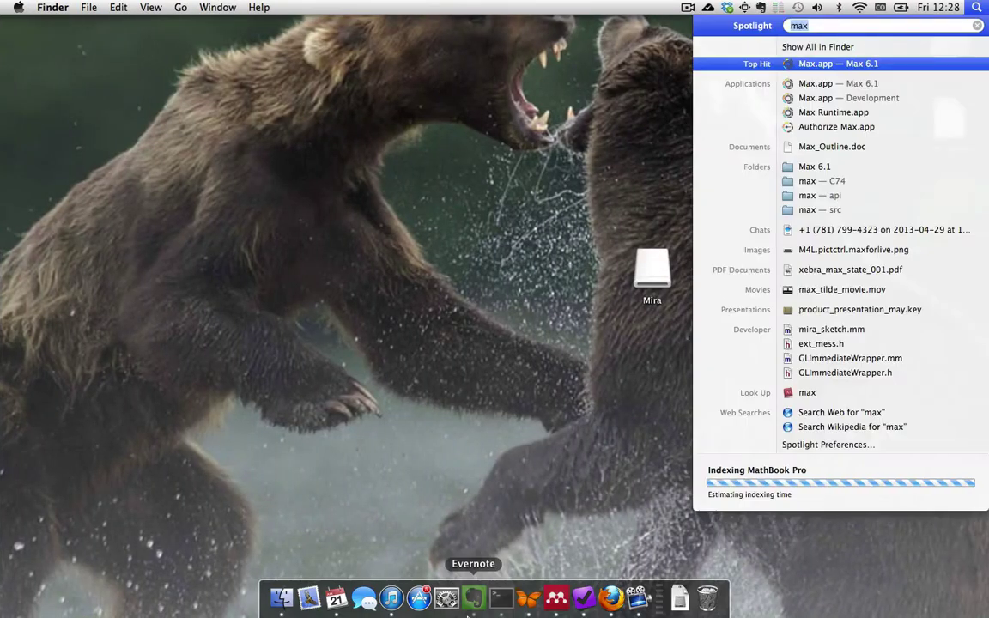
key(Return)
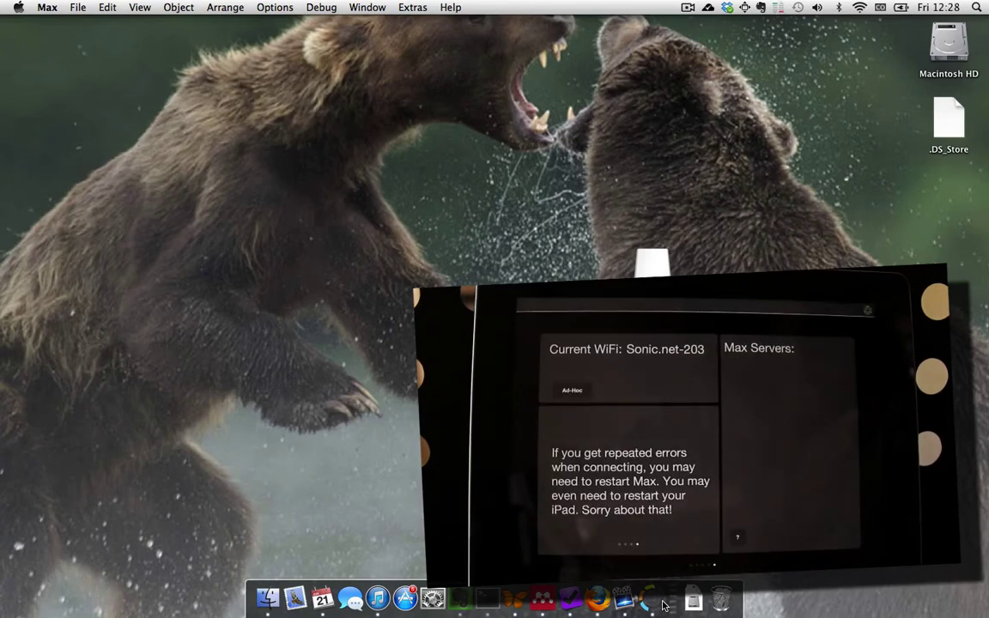
key(super+n)
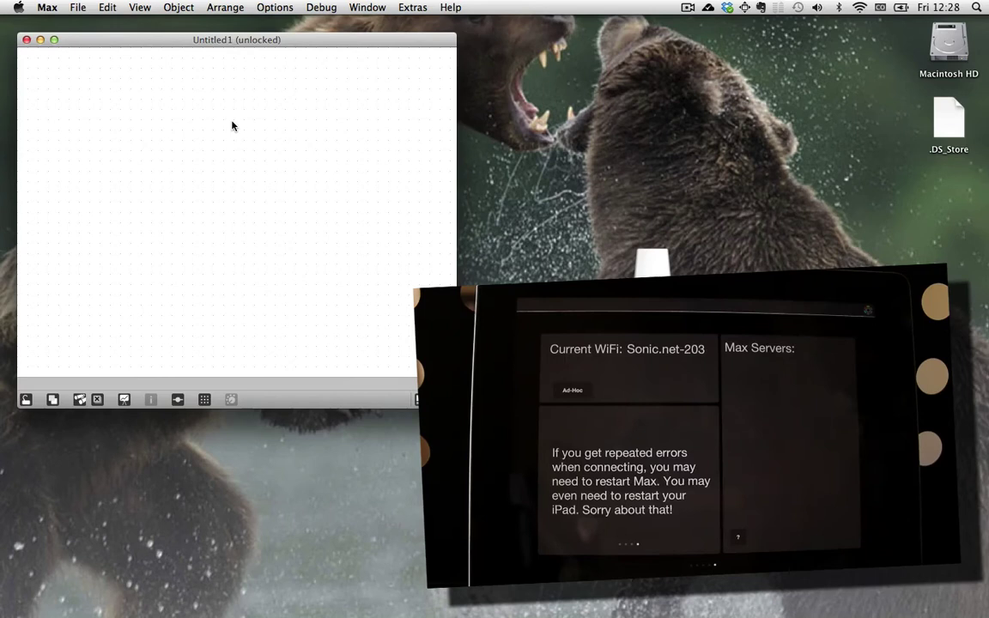
Add a mira.frame object to the patcher, enlarge it and place it near the middle of the canvas.
text(nmira.frame)
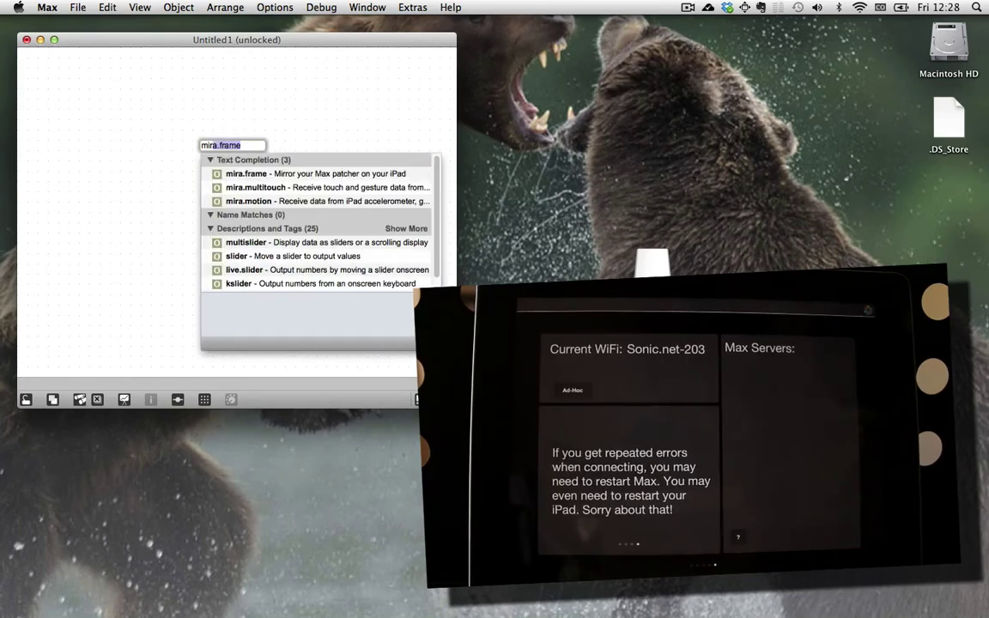
key(Return)
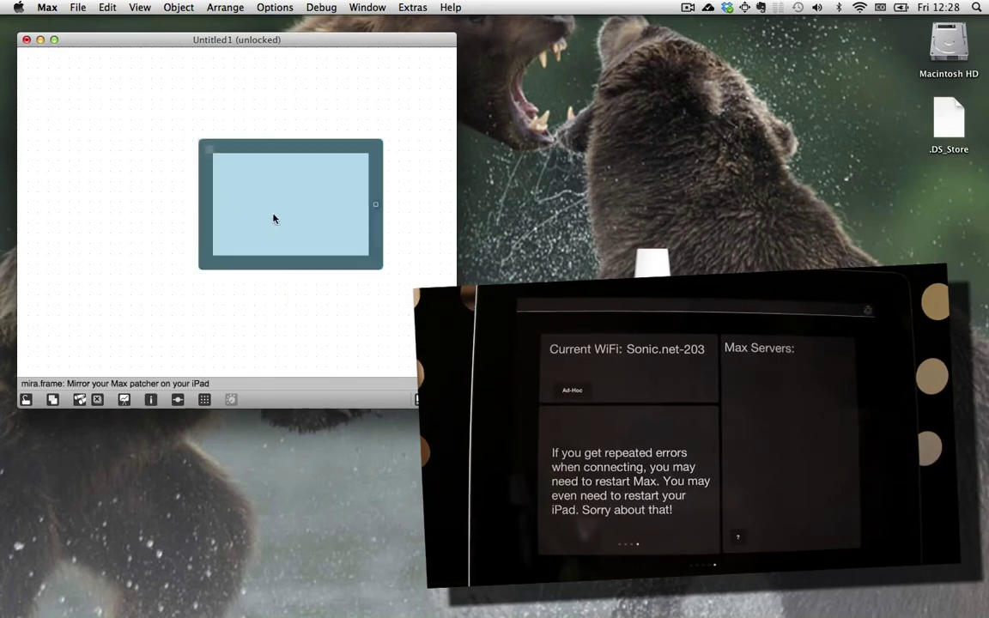
drag(274, 217, 179, 177)
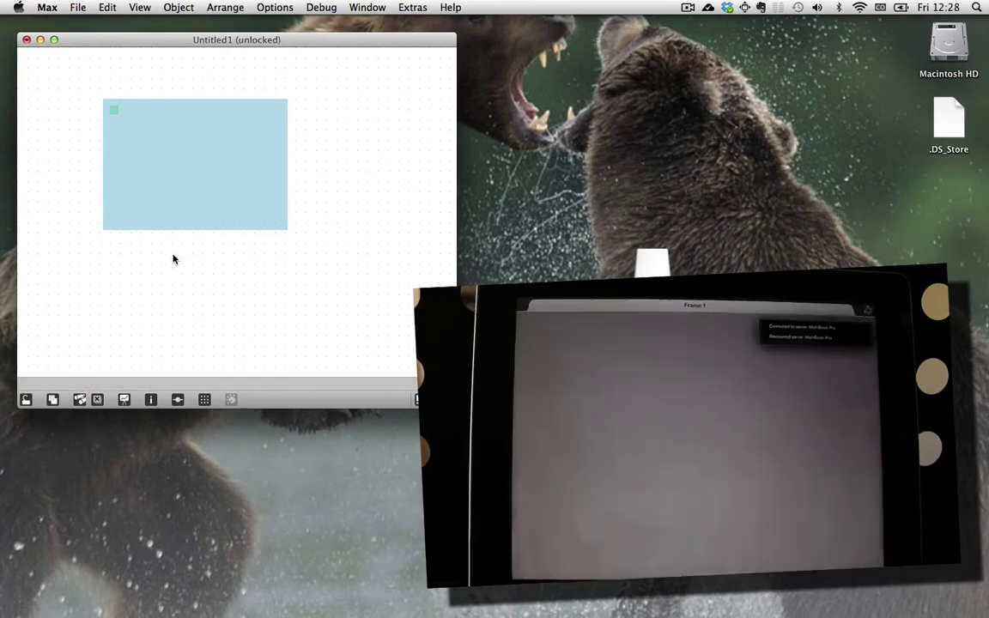
drag(190, 167, 220, 191)
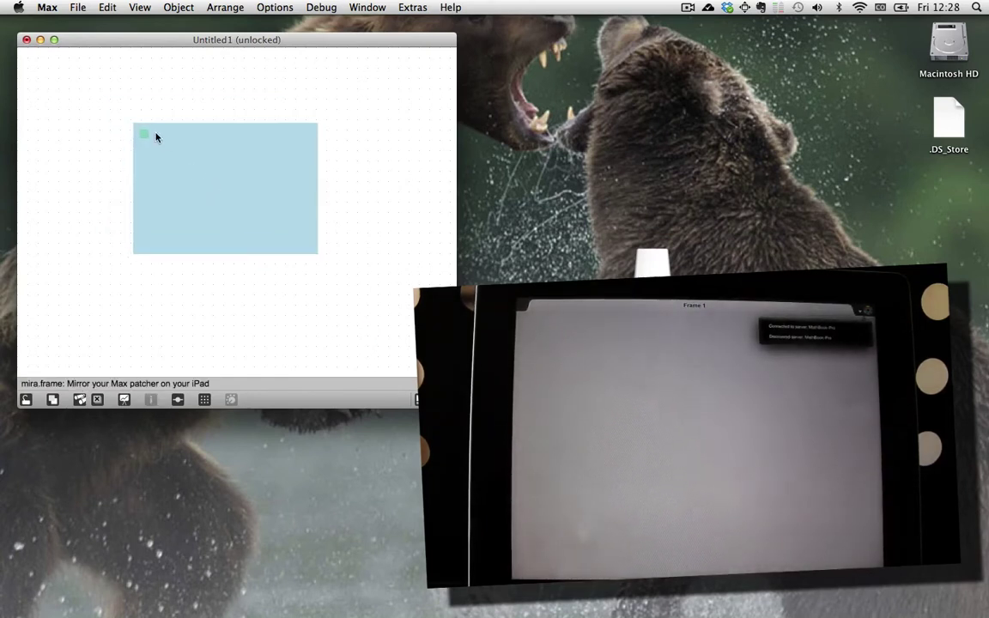
drag(144, 140, 445, 345)
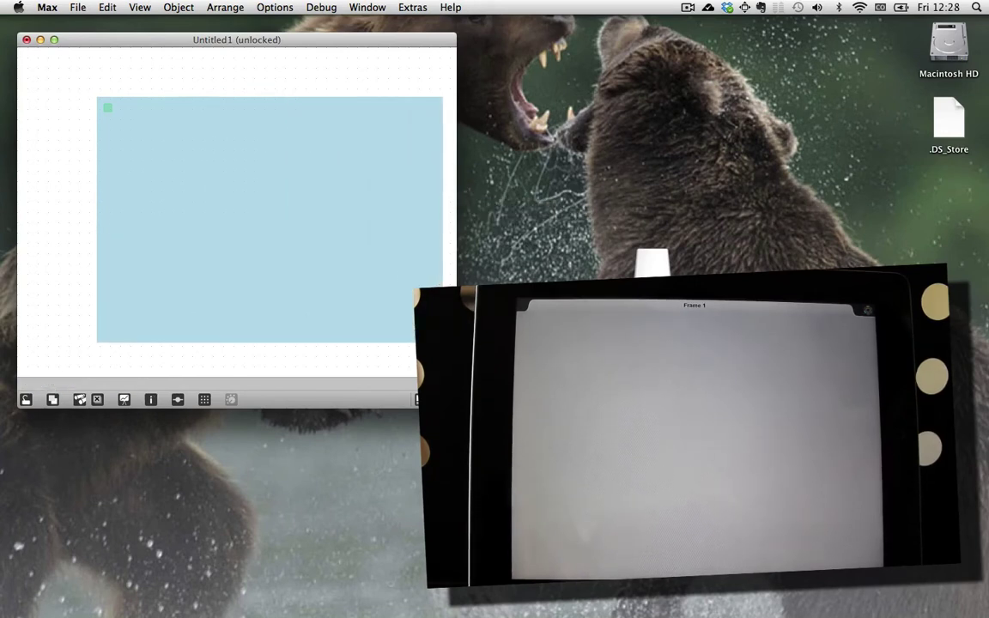
drag(335, 225, 403, 230)
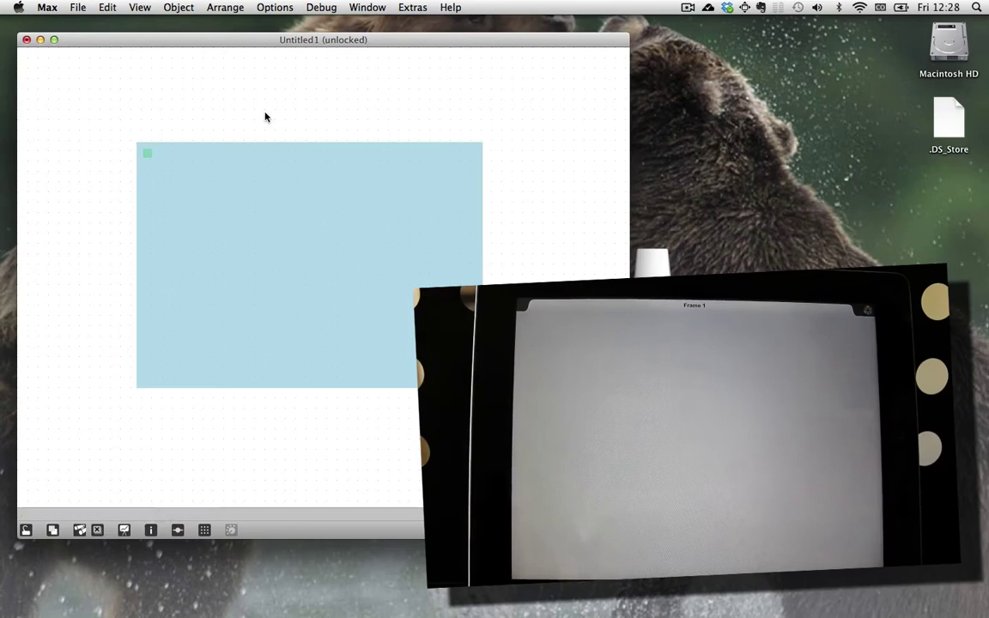
Add three button objects across the upper part of the mira.frame and delete all but the leftmost one.
click(267, 115)
key(b)
key(b)
key(b)
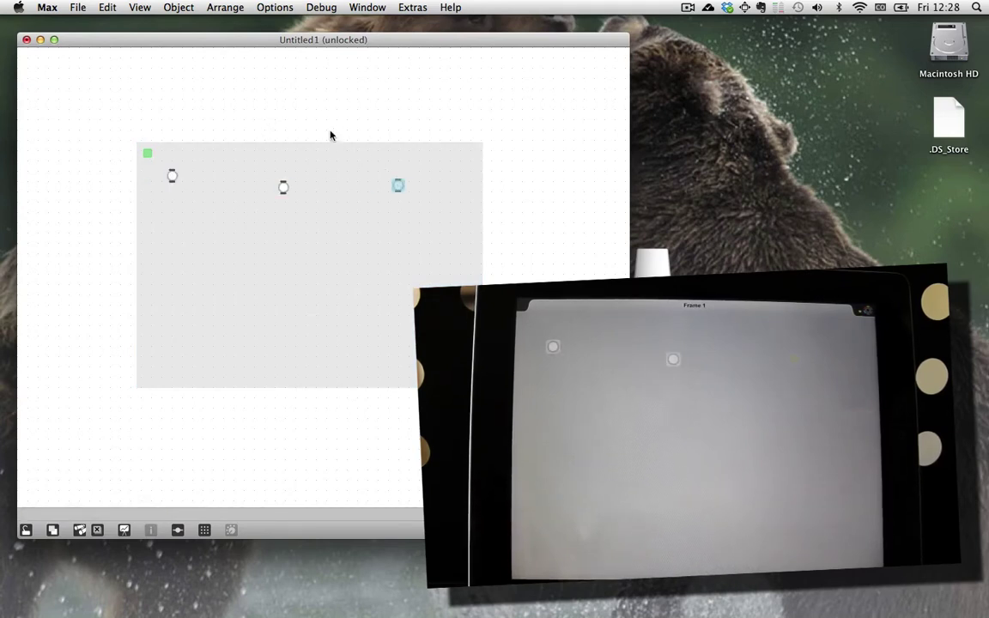
drag(262, 84, 336, 333)
drag(281, 139, 446, 278)
key(BackSpace)
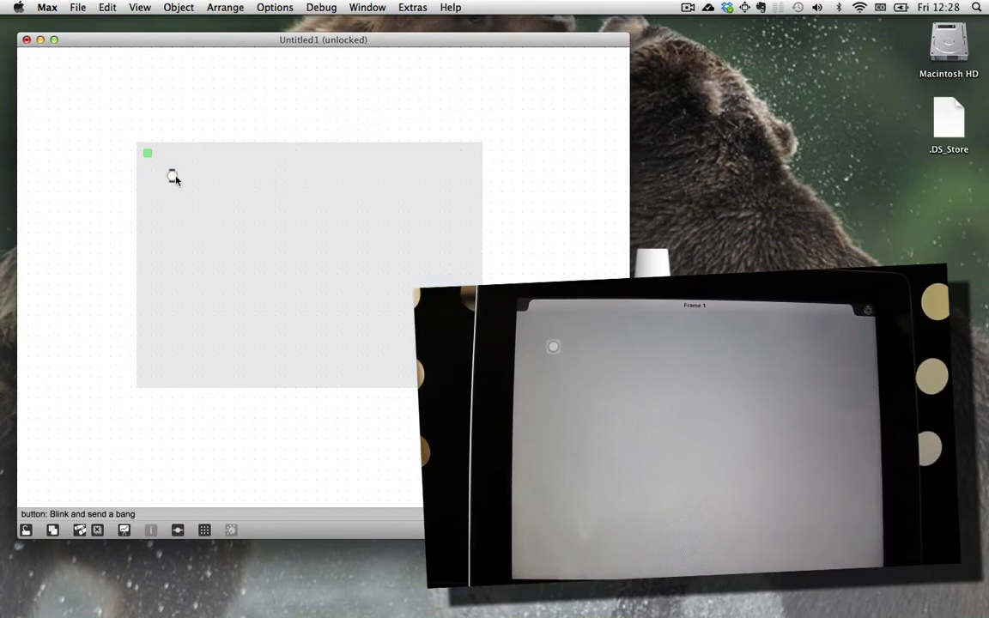
Enlarge the remaining button to nearly the frame's full height, centre it in the mira.frame and delete it.
drag(175, 178, 399, 287)
drag(315, 292, 347, 269)
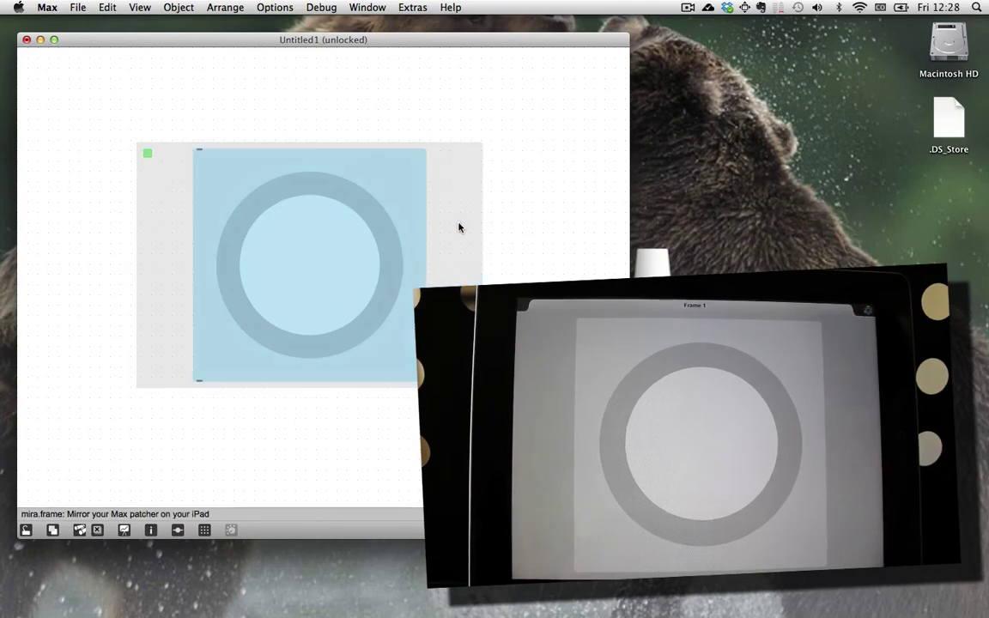
key(BackSpace)
Add a multislider object inside the mira.frame and open its inspector.
text(nmultislider)
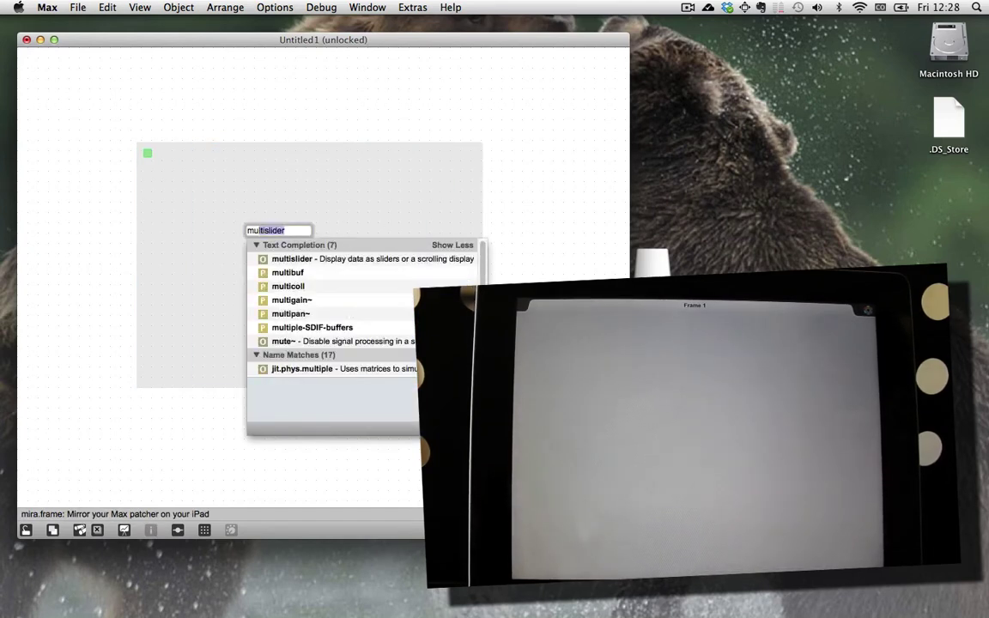
key(Return)
key(super+i)
scroll(639, 223, down, 5)
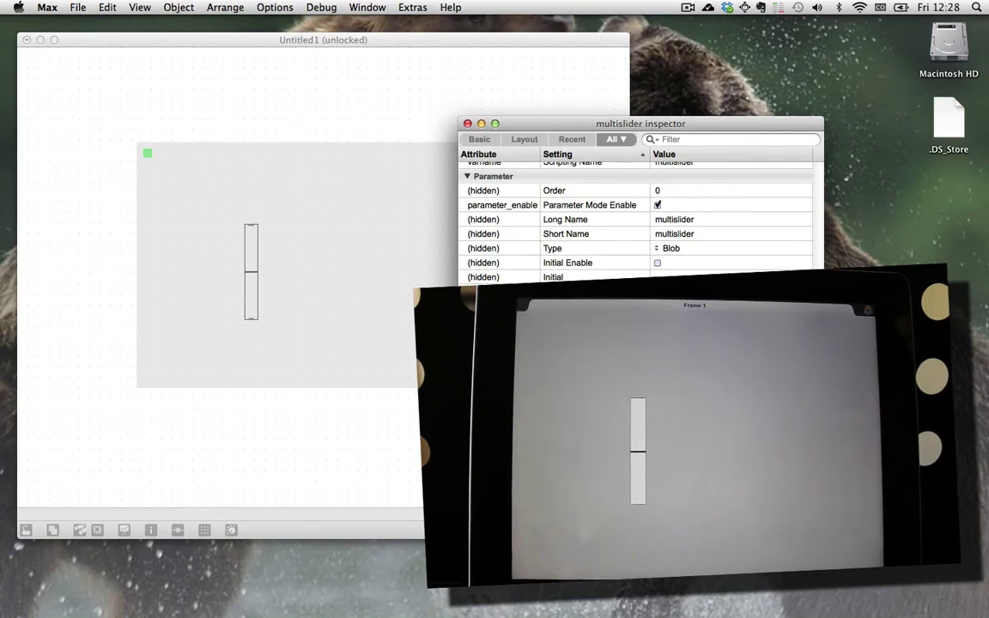
Enlarge the multislider to fill most of the mira.frame and draw freehand values on it with the patcher locked.
click(278, 128)
drag(249, 273, 181, 229)
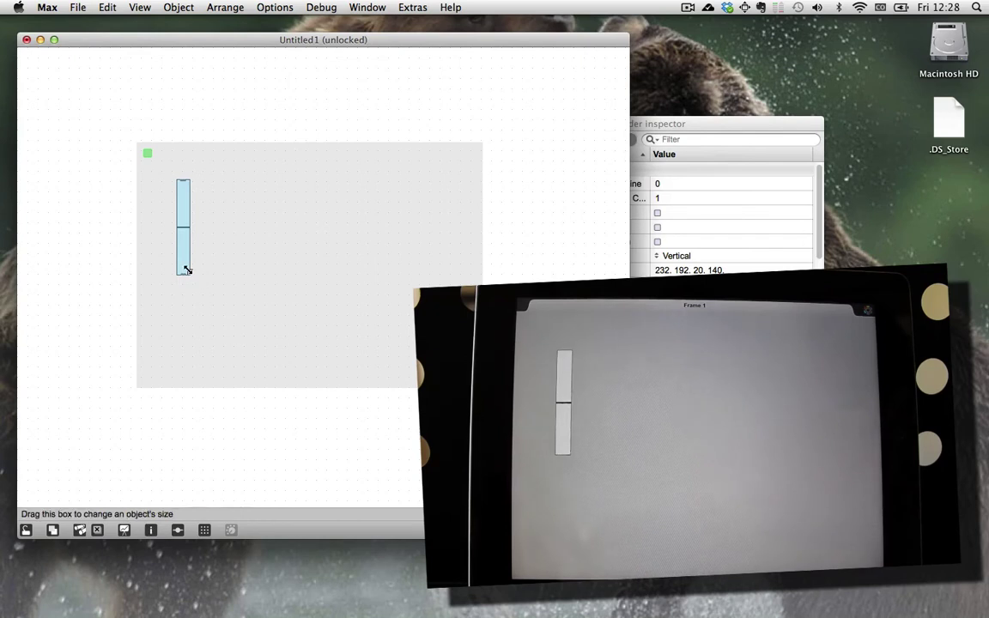
drag(186, 270, 458, 355)
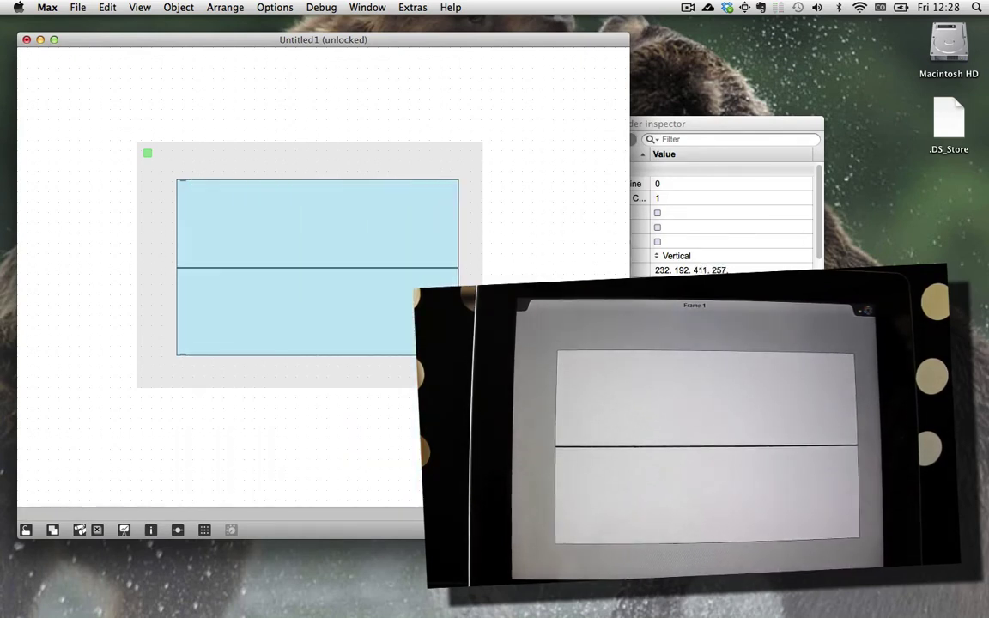
key(super+e)
mouse_move(342, 271)
mouse_down()
mouse_move(250, 256)
mouse_move(299, 244)
mouse_up()
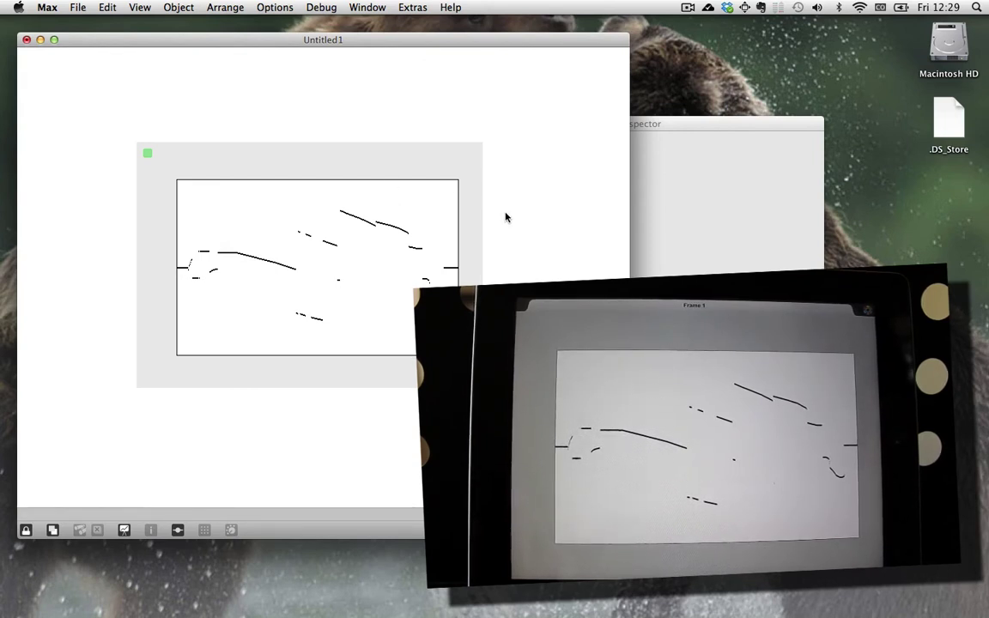
Enlarge the patcher window, unlock the patcher and duplicate the mira.frame to the right of the original.
click(614, 530)
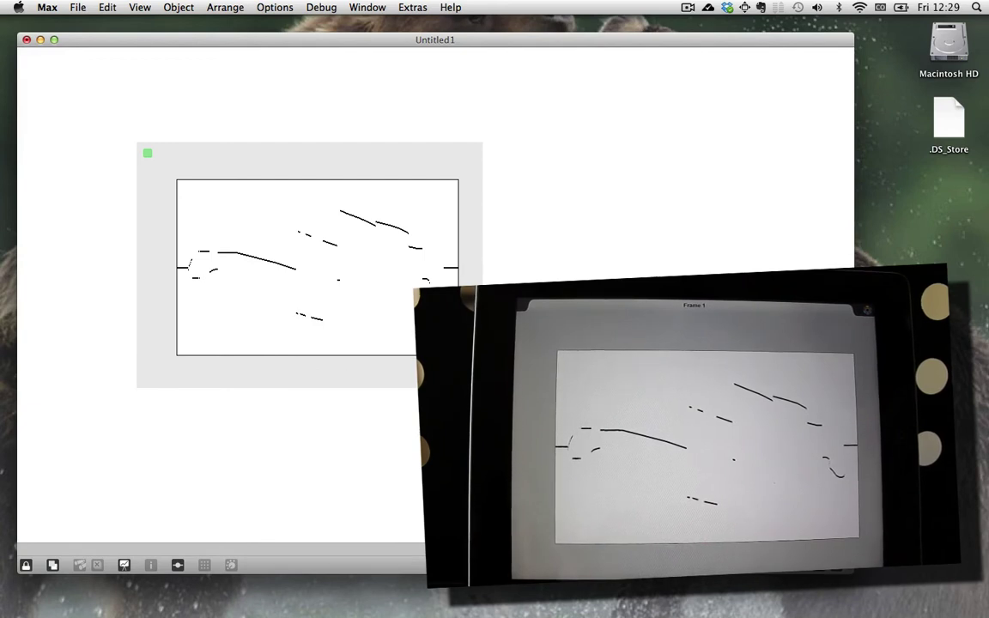
key(super+e)
drag(375, 375, 748, 375)
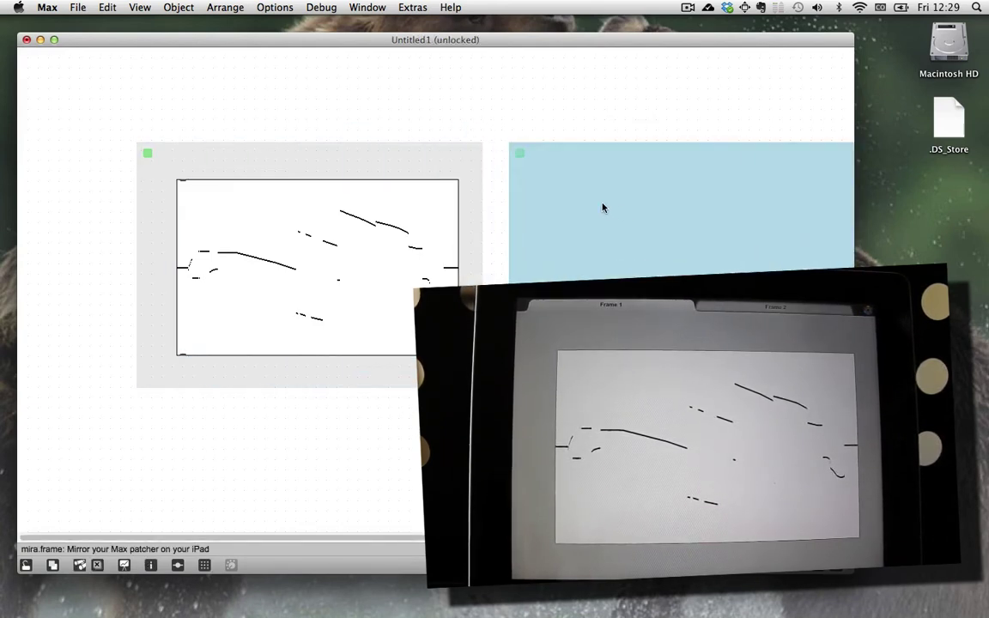
Add a live.slider and two number boxes, one below the other, inside the second mira.frame.
text(nlive.slider)
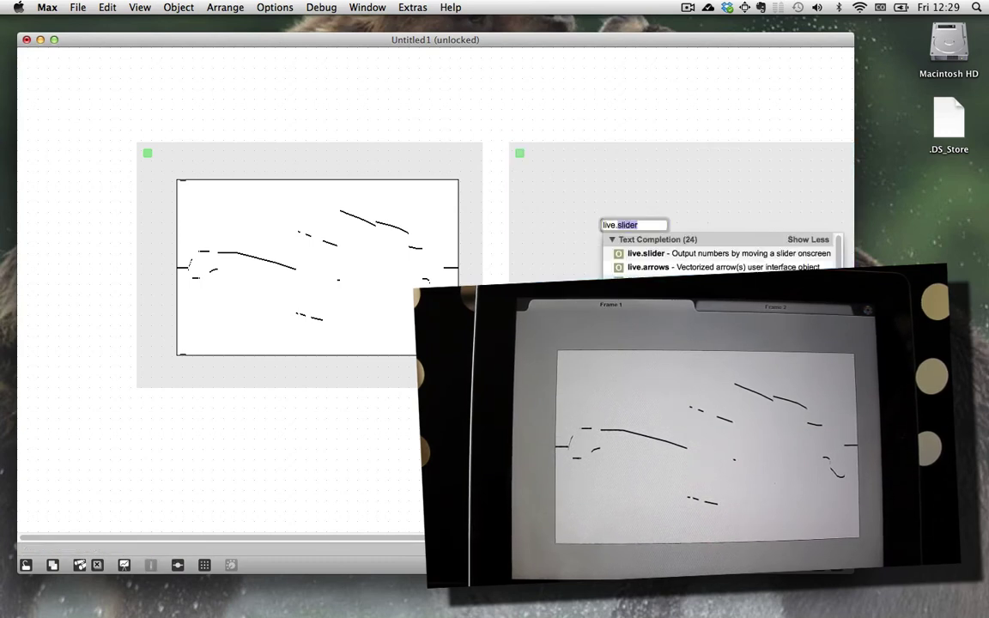
key(Return)
key(i)
drag(624, 249, 722, 249)
drag(607, 209, 606, 273)
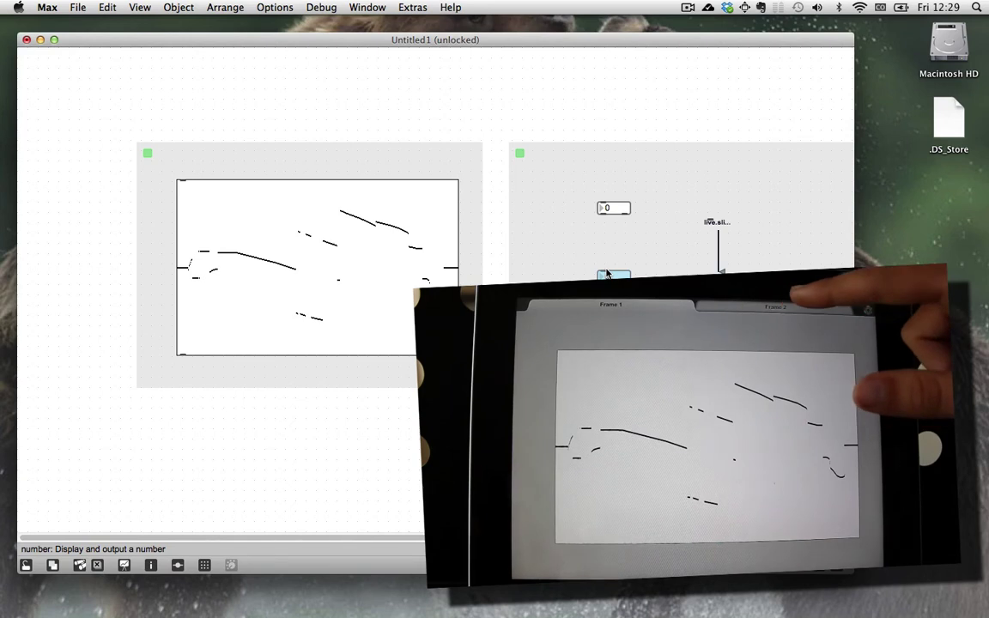